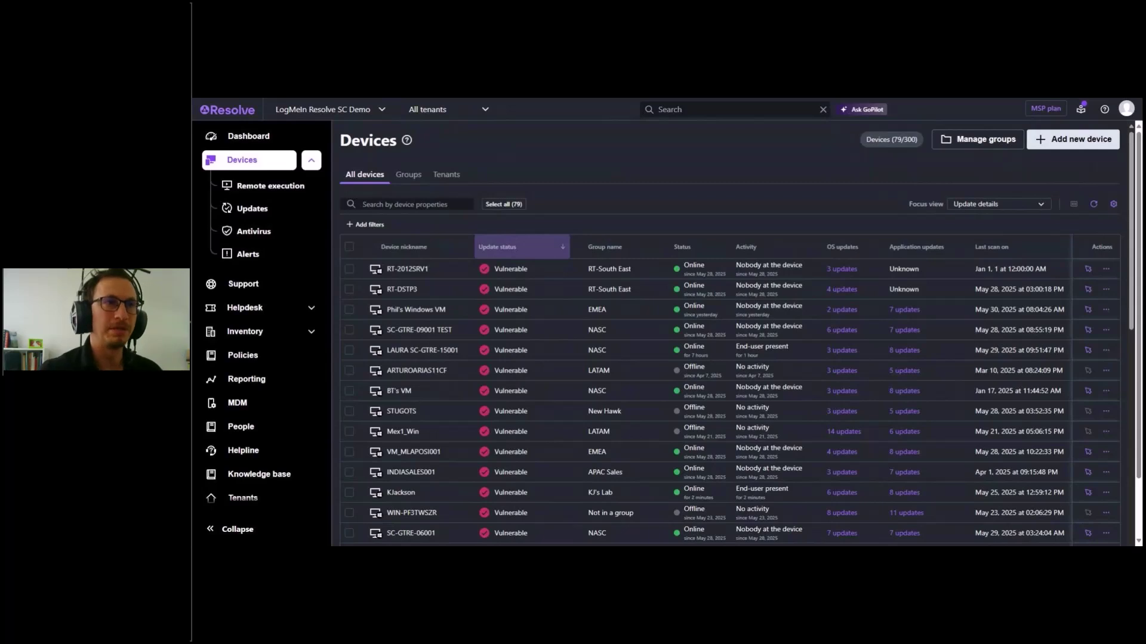
Show the devices list in the Basic device data focus view and return it to Update details
click(968, 204)
click(920, 210)
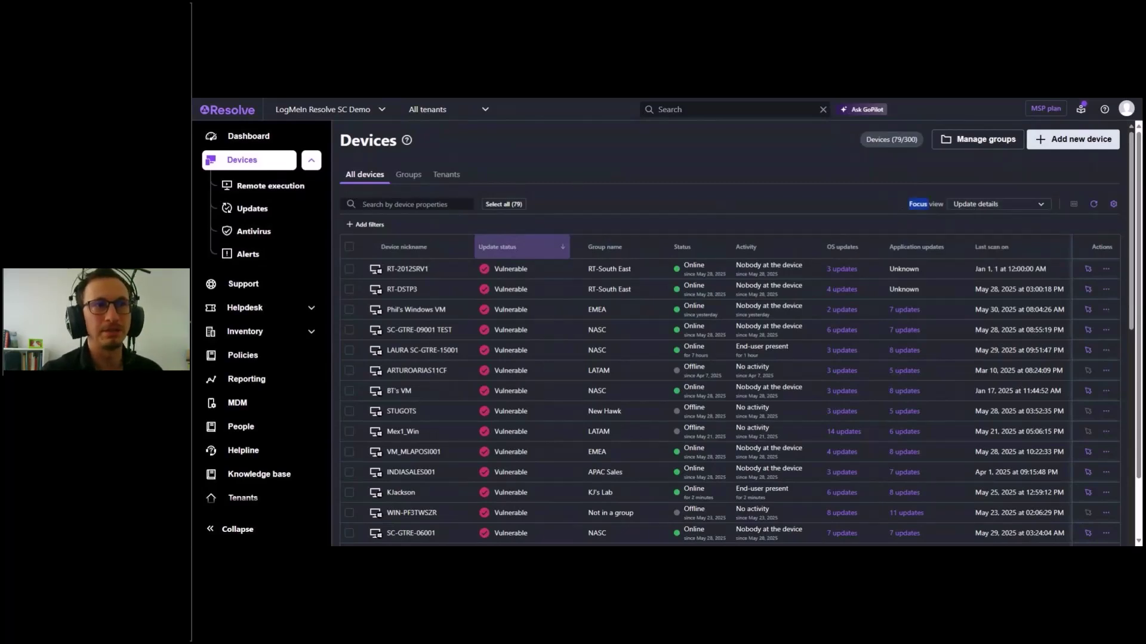
click(970, 204)
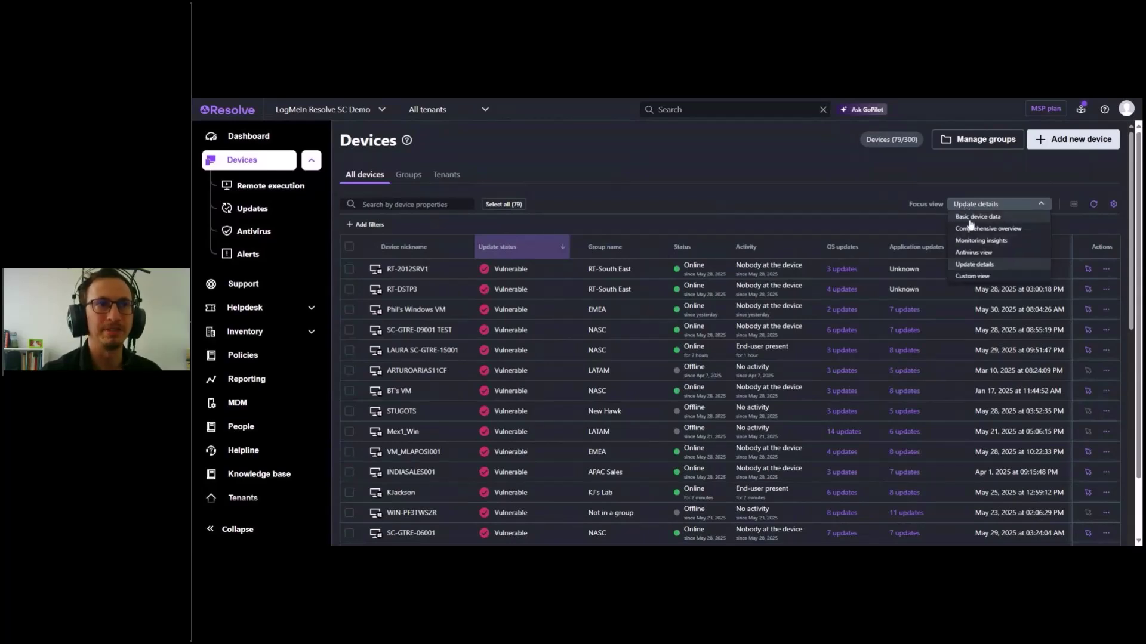
key(Return)
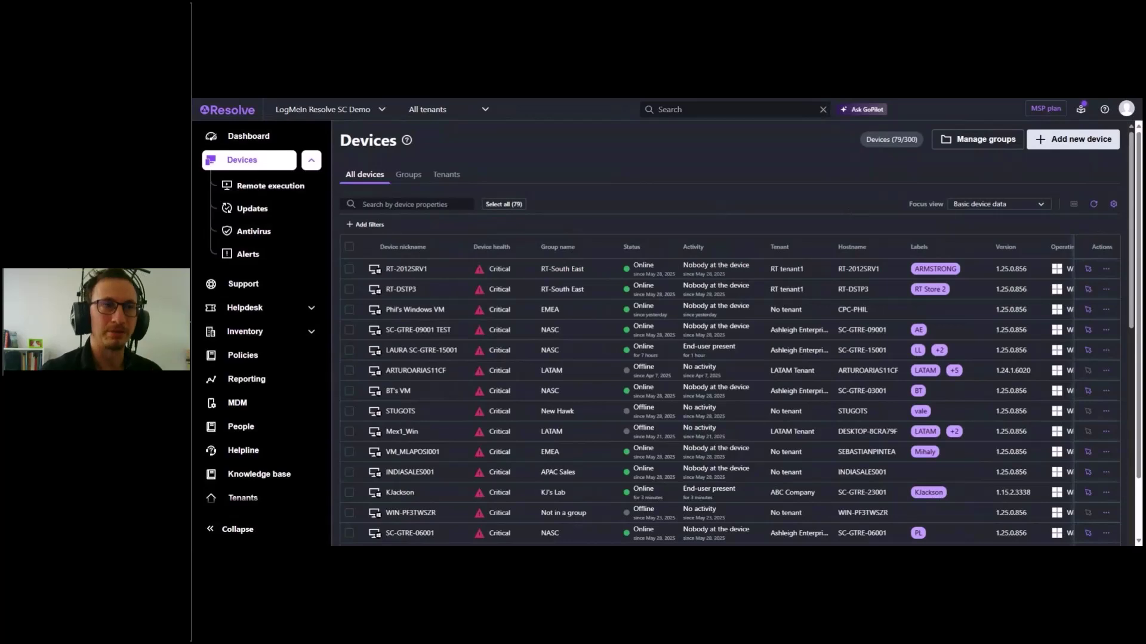
click(970, 206)
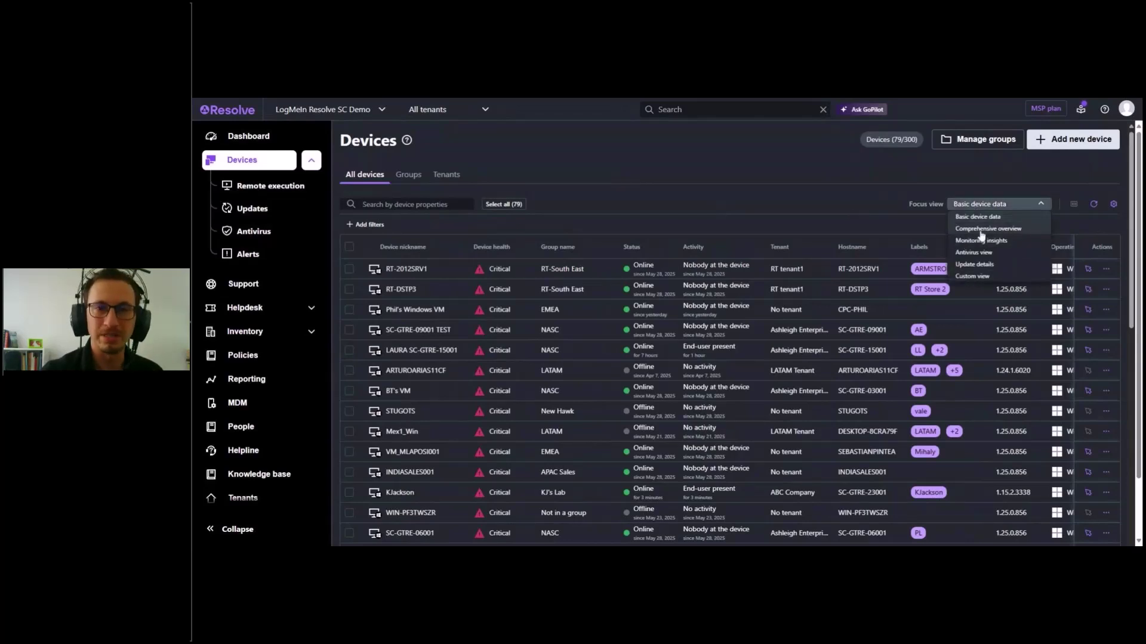
click(980, 268)
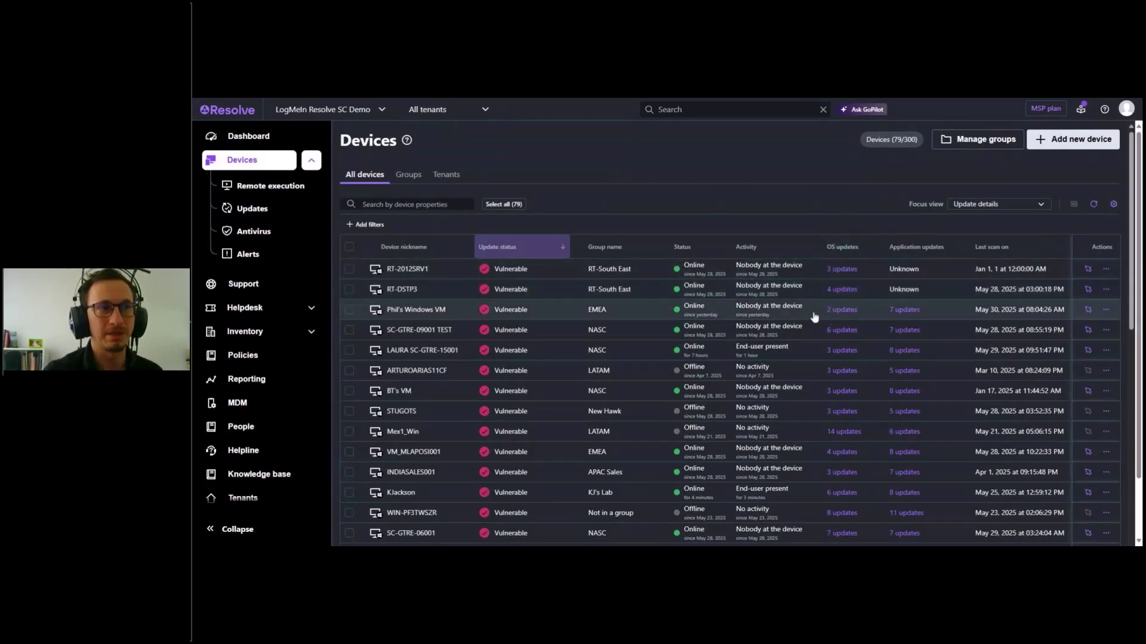
Open the available operating system updates of the Windows VM in the EMEA group
drag(819, 314, 868, 317)
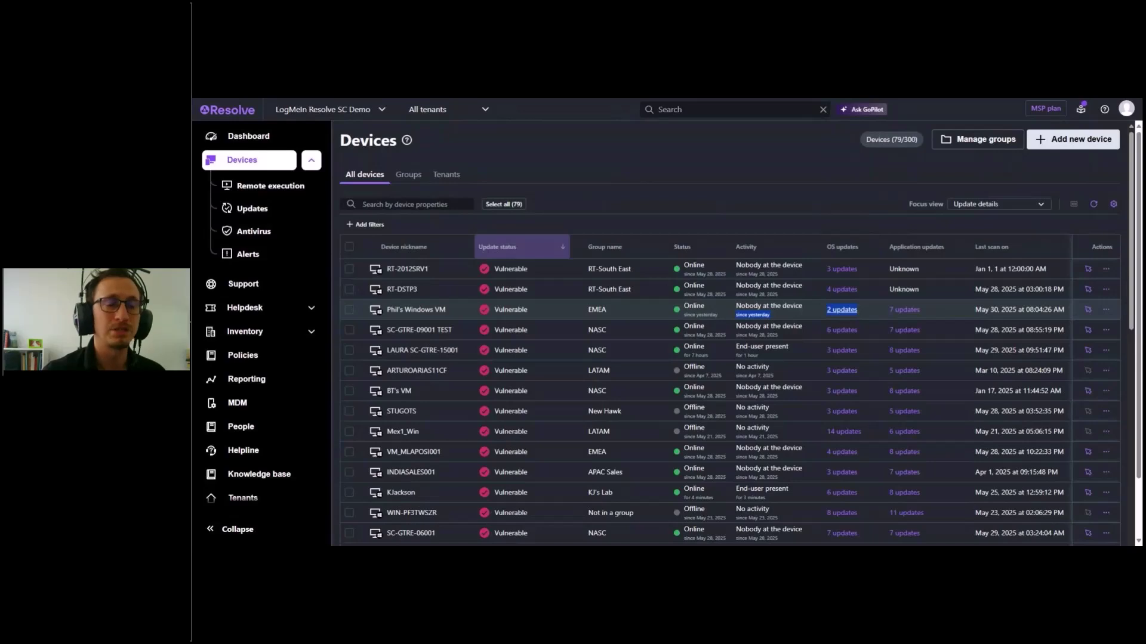
click(842, 310)
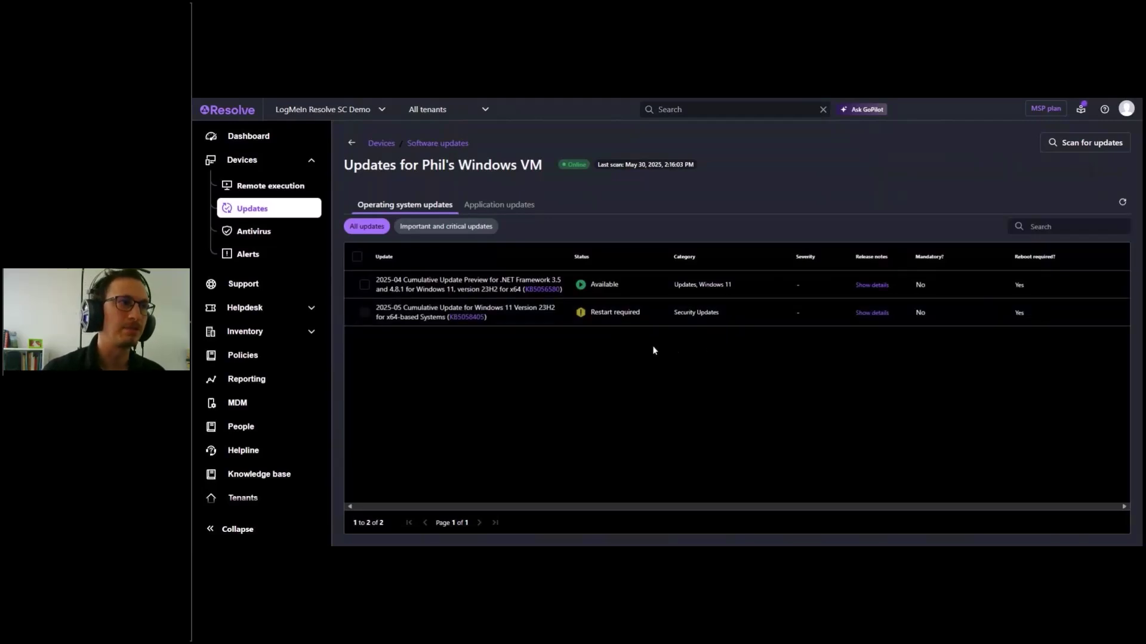
mouse_move(640, 285)
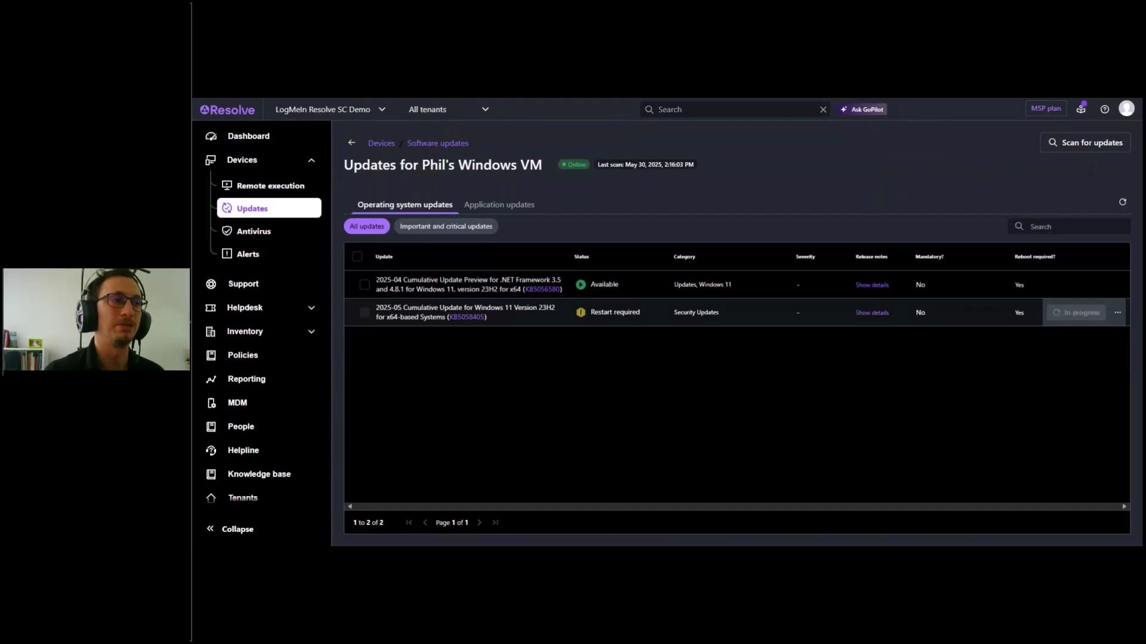
Try scheduling the 2025-04 .NET Framework update with a forced reboot postponable three times, switch the forced reboot off and leave without installing
click(365, 285)
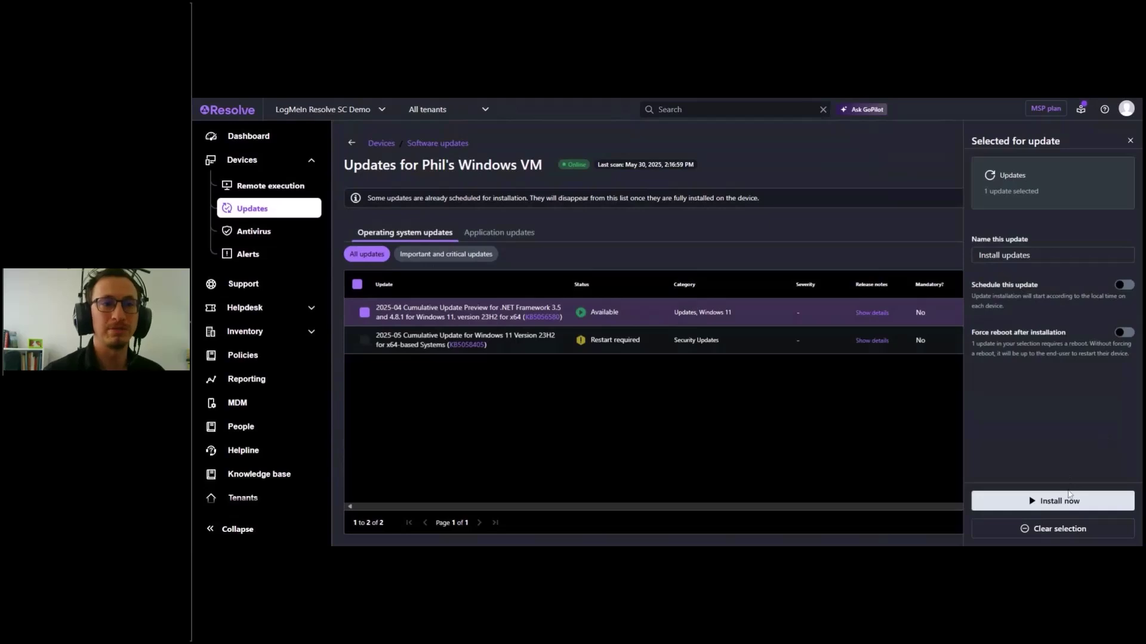
click(1124, 287)
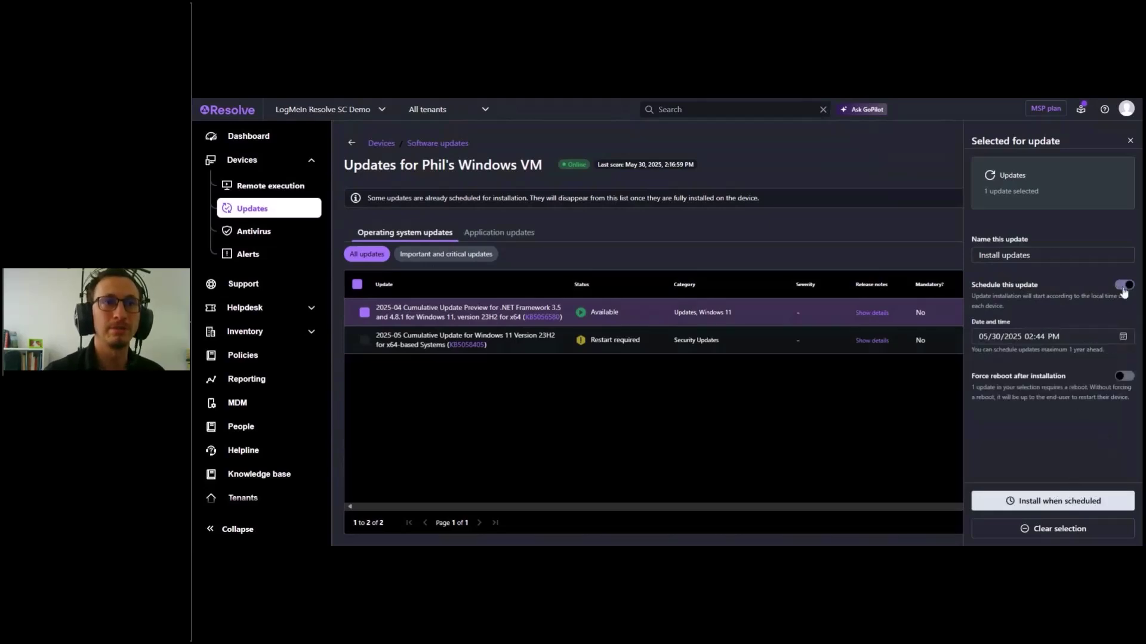
click(1120, 379)
scroll(1082, 383, down, 1)
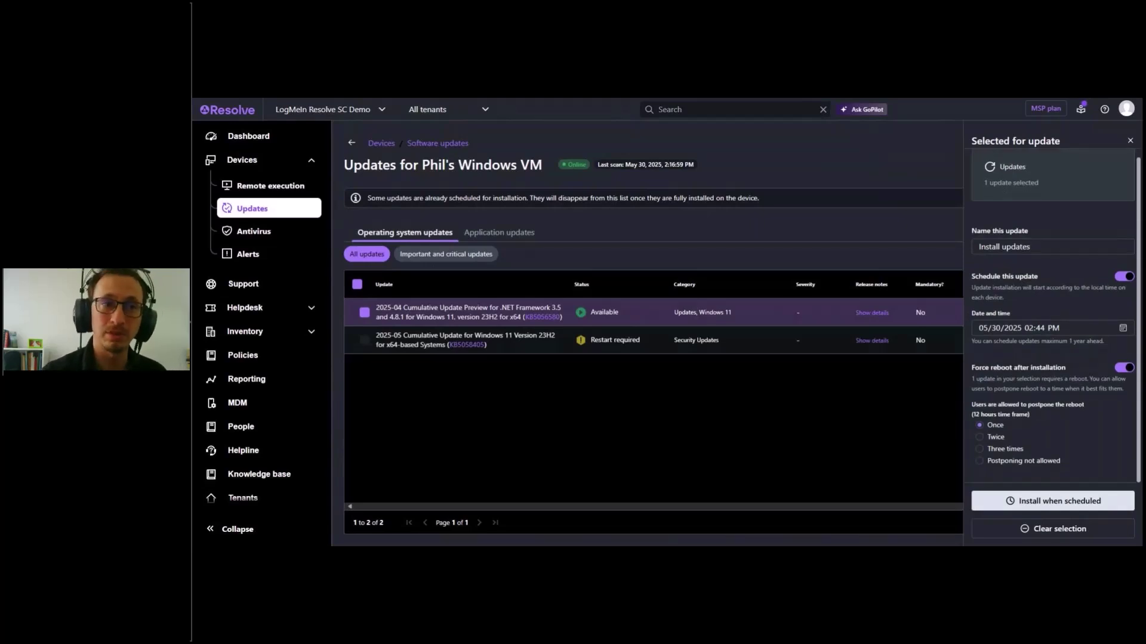
click(1015, 452)
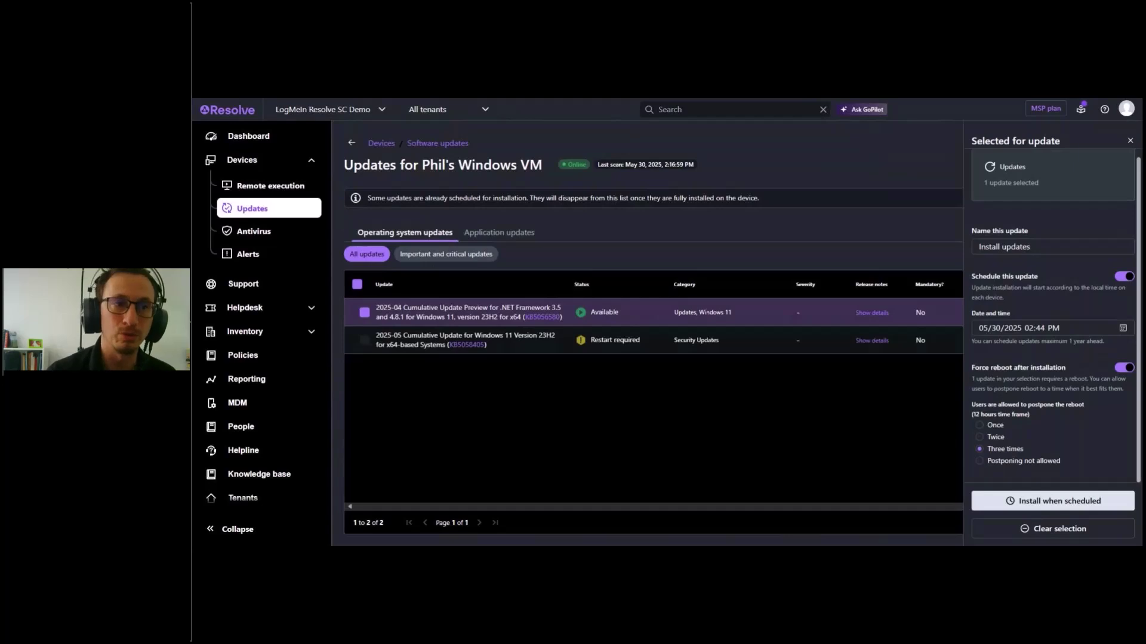
click(1122, 368)
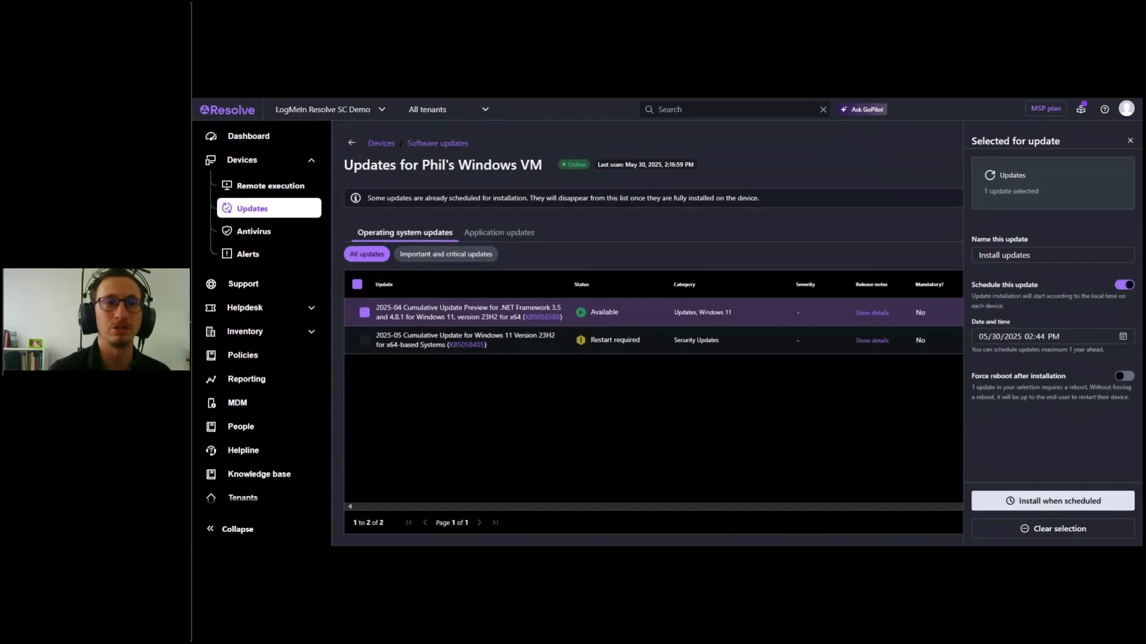
click(1130, 140)
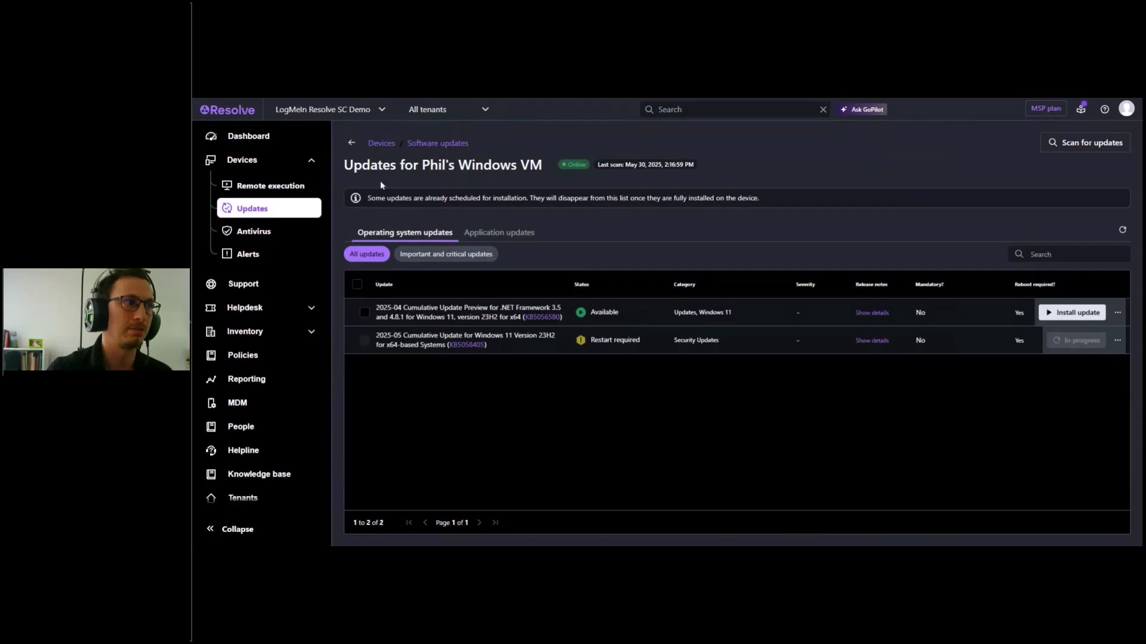
View the application updates available for this VM
click(498, 237)
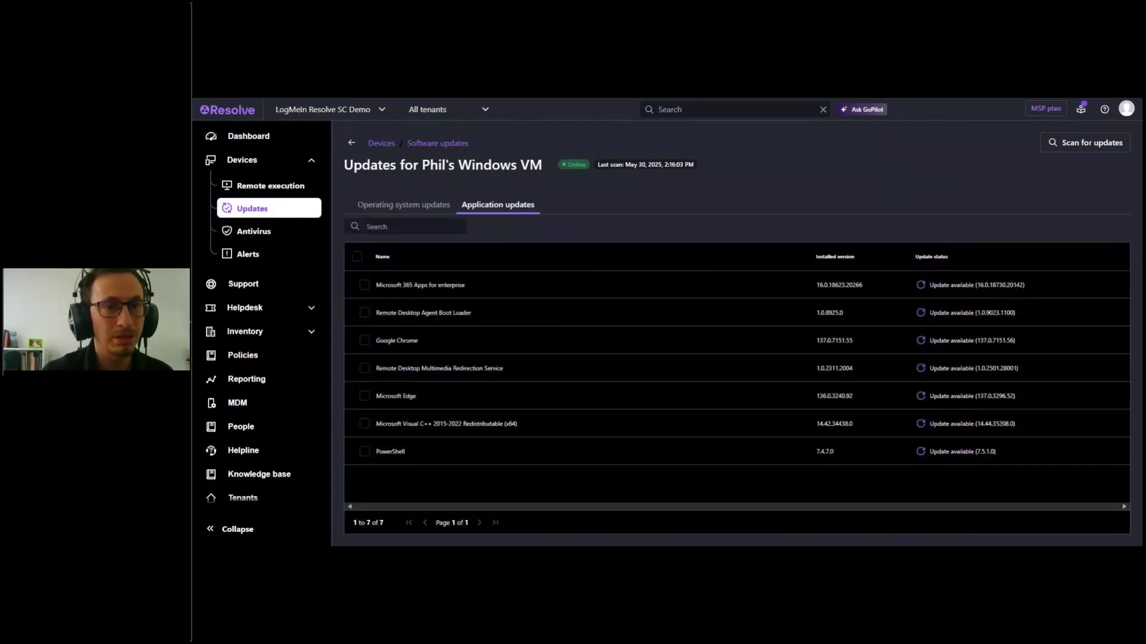
mouse_move(617, 456)
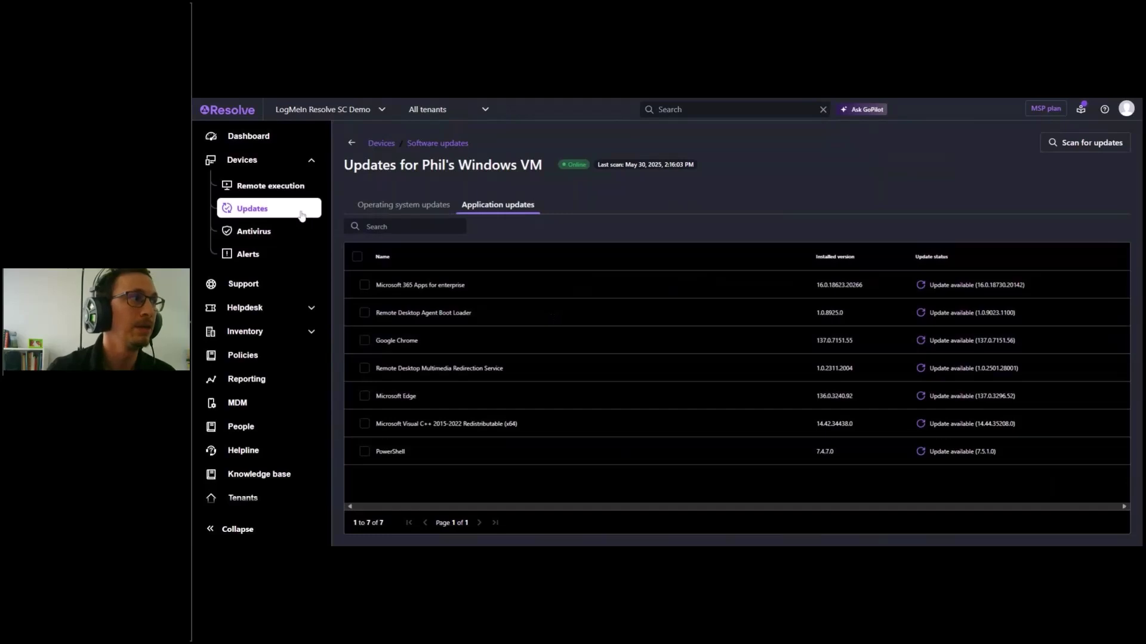
Open the Windows updates overview for all devices and examine the driver updates with their affected devices
click(256, 167)
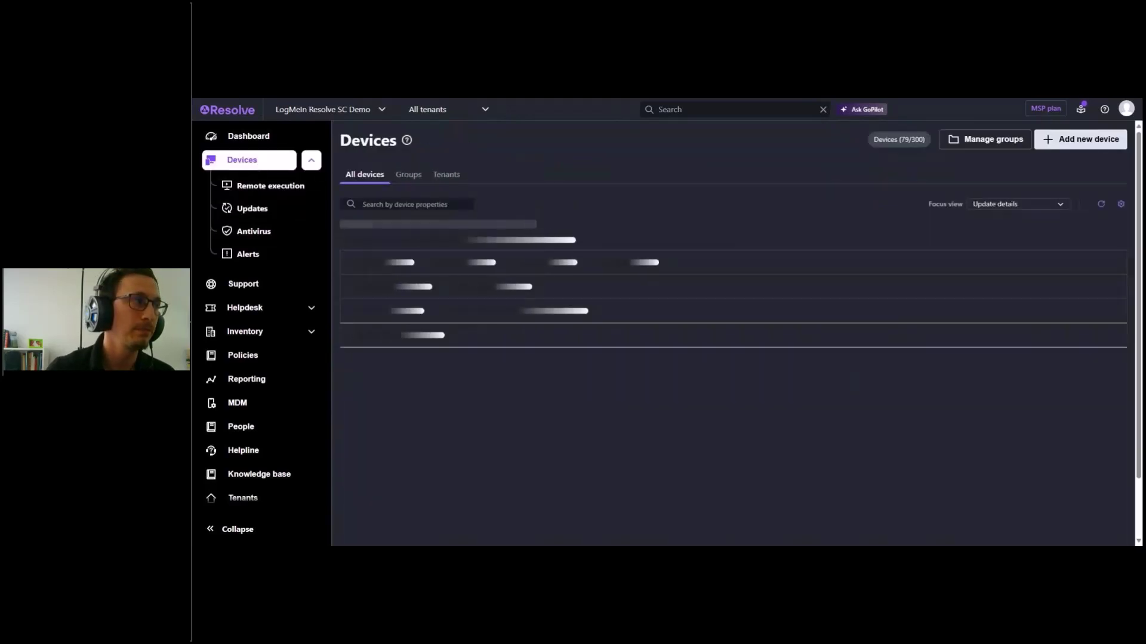
click(251, 213)
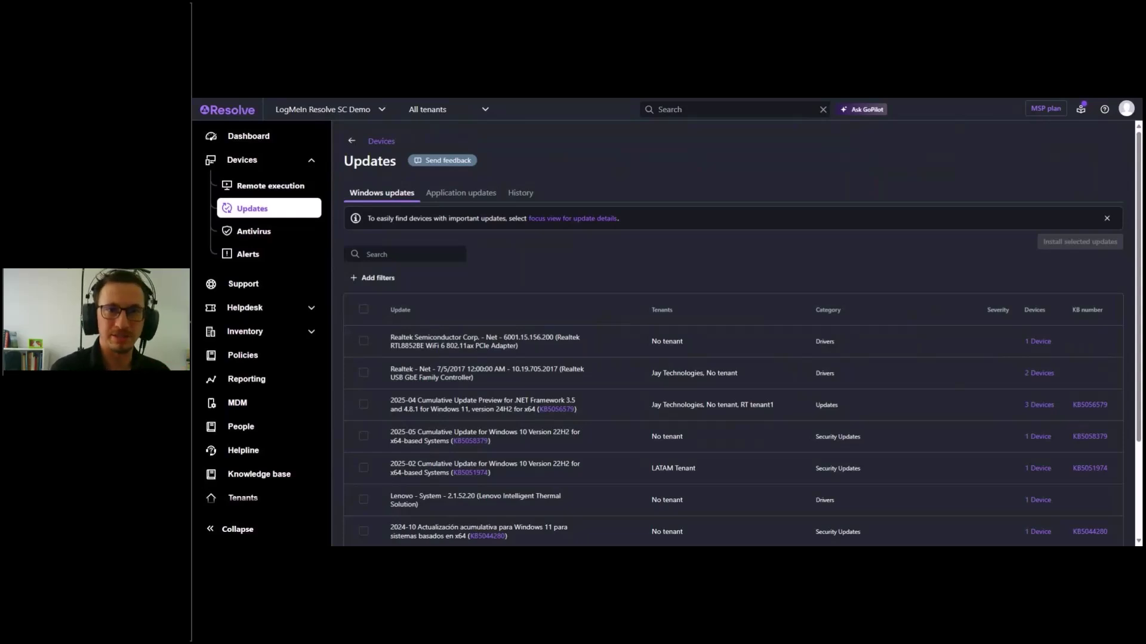
scroll(919, 273, down, 1)
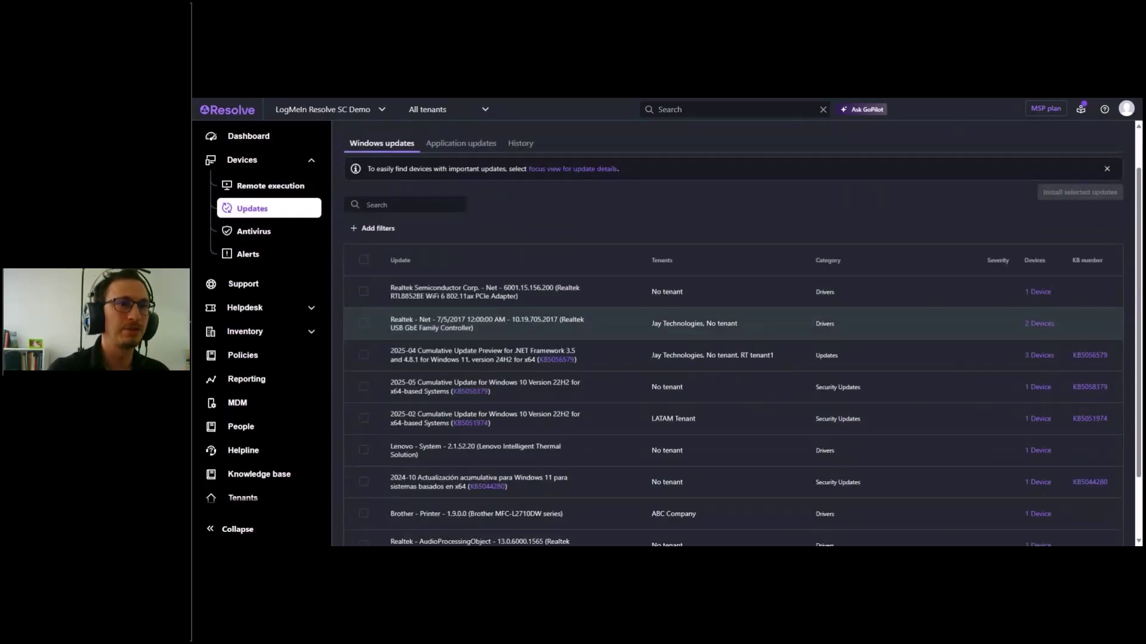
triple_click(387, 288)
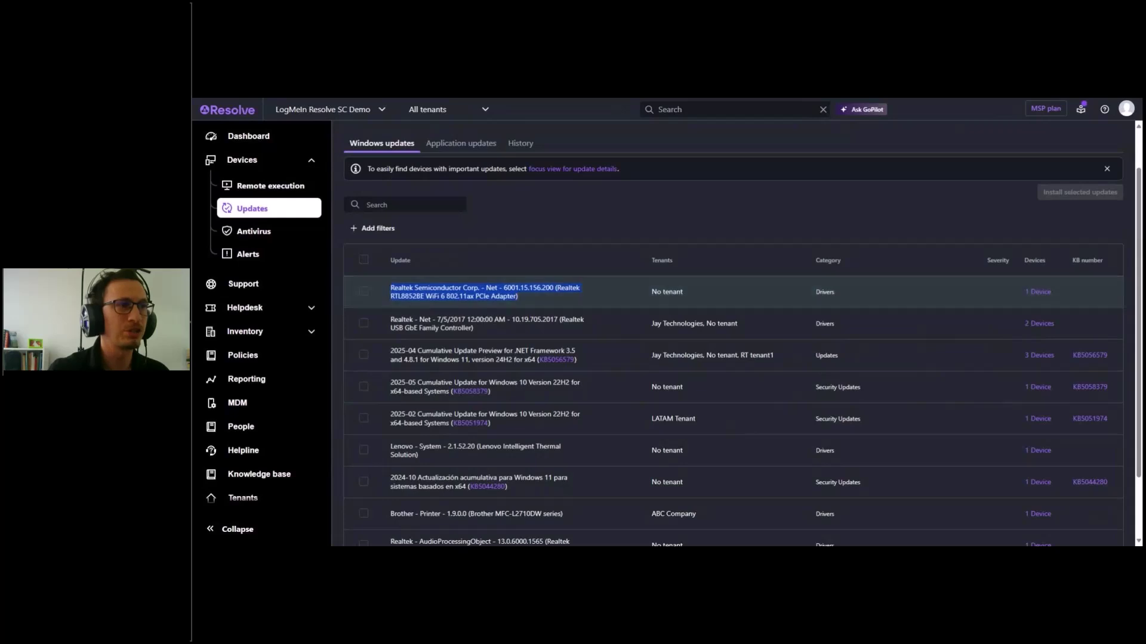
click(722, 208)
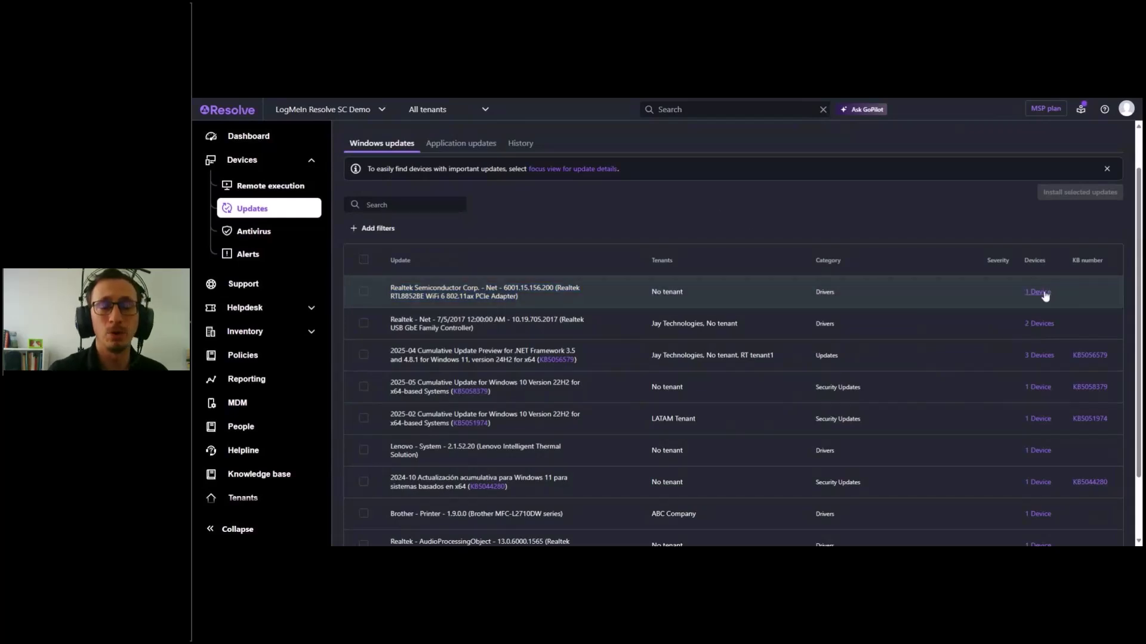
triple_click(484, 333)
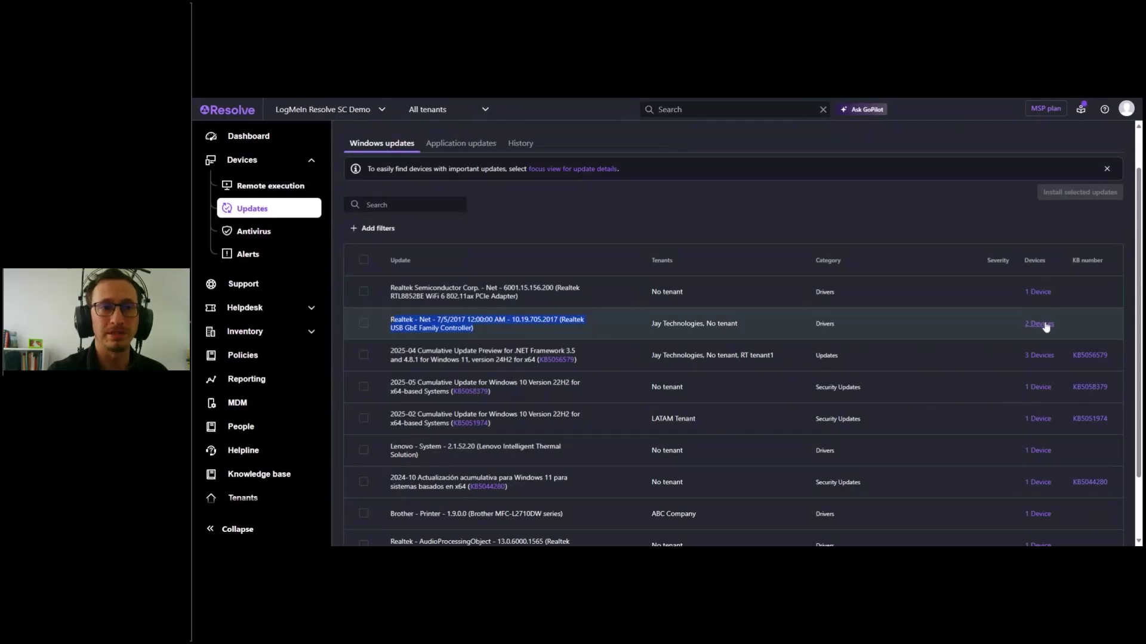
scroll(910, 240, up, 1)
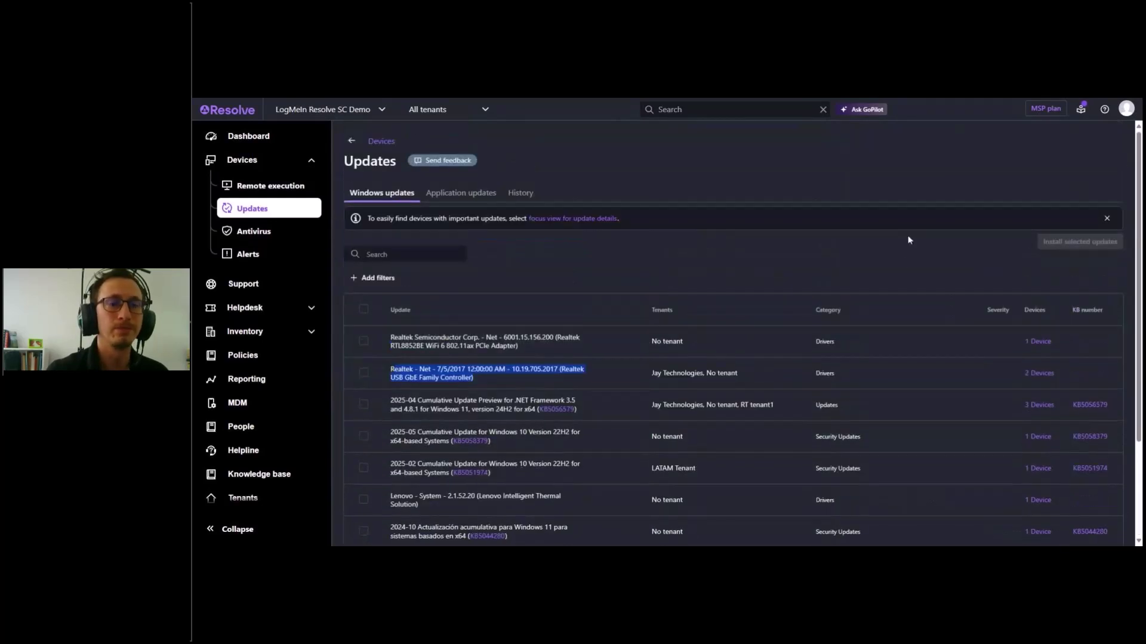
click(907, 263)
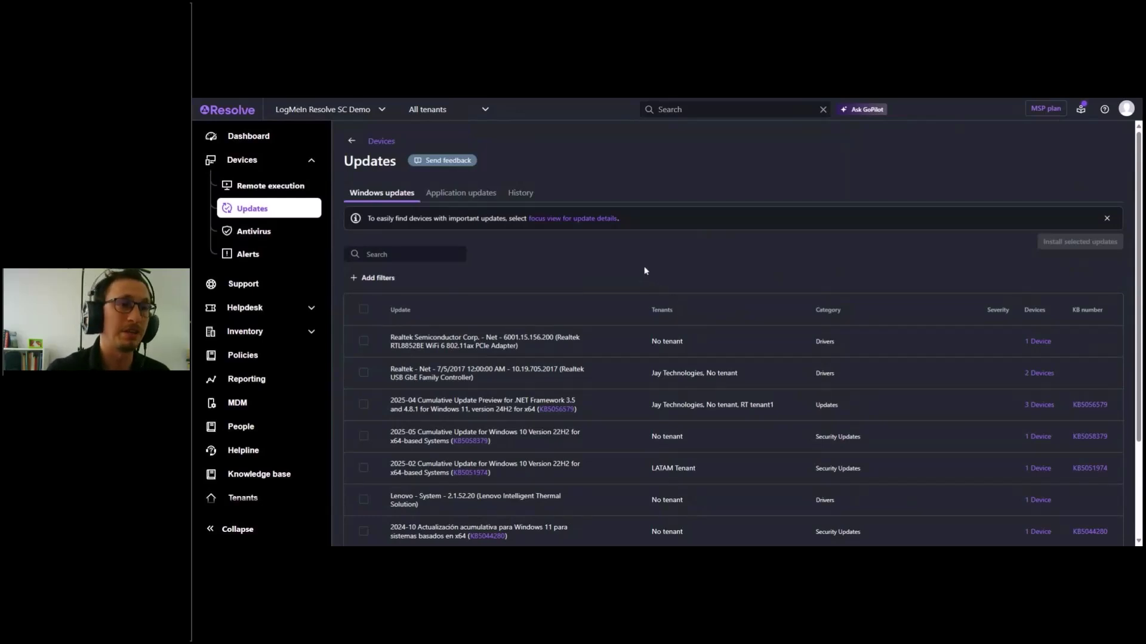
Select the 2025-04 .NET Framework update (KB5056579) and take RT-LAPTOP2 and the DESKTOP device to the installation review
click(363, 404)
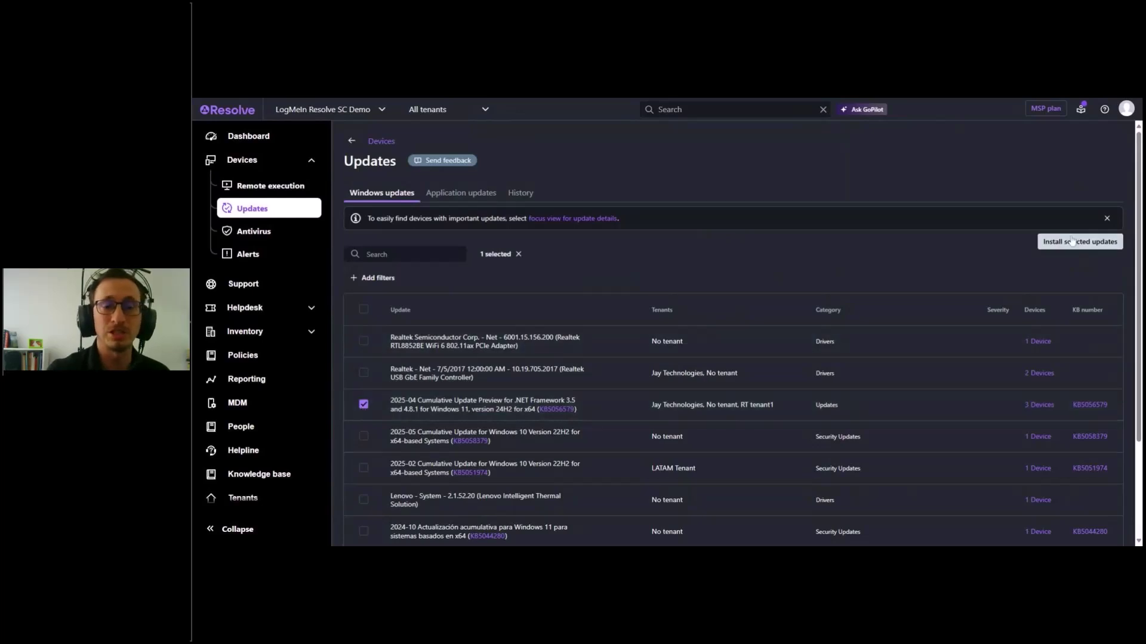
click(1072, 241)
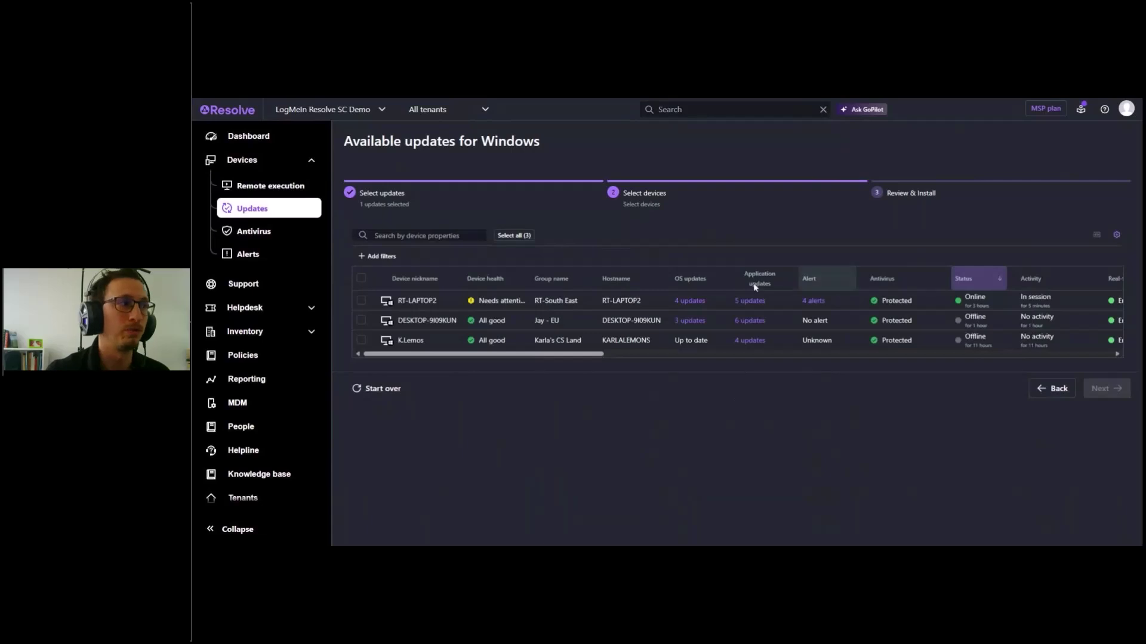
click(360, 278)
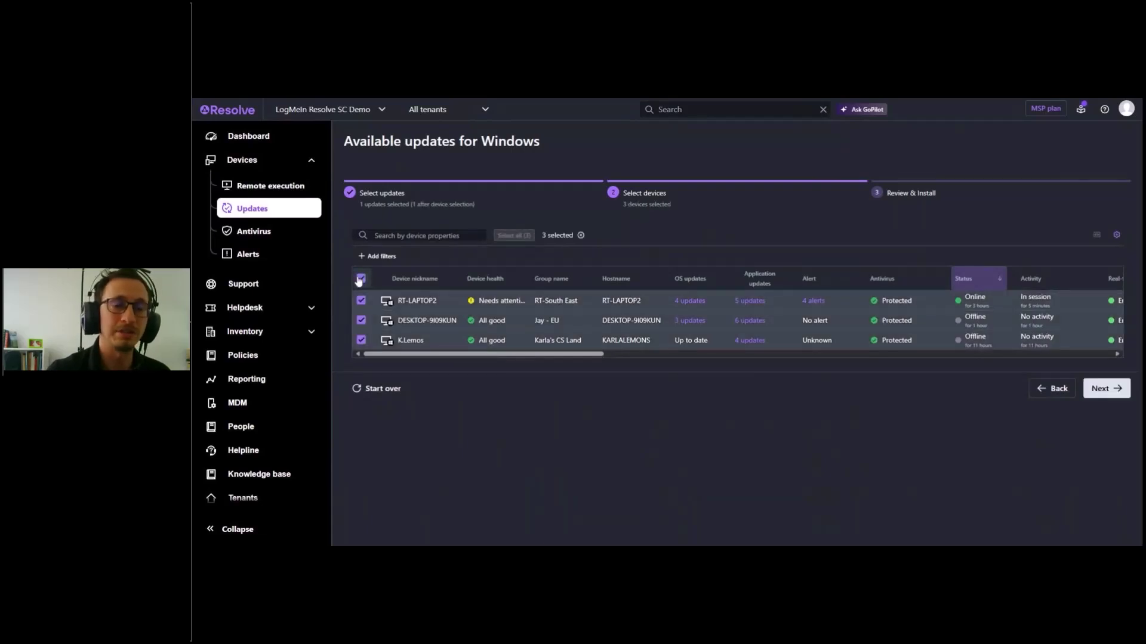
click(360, 340)
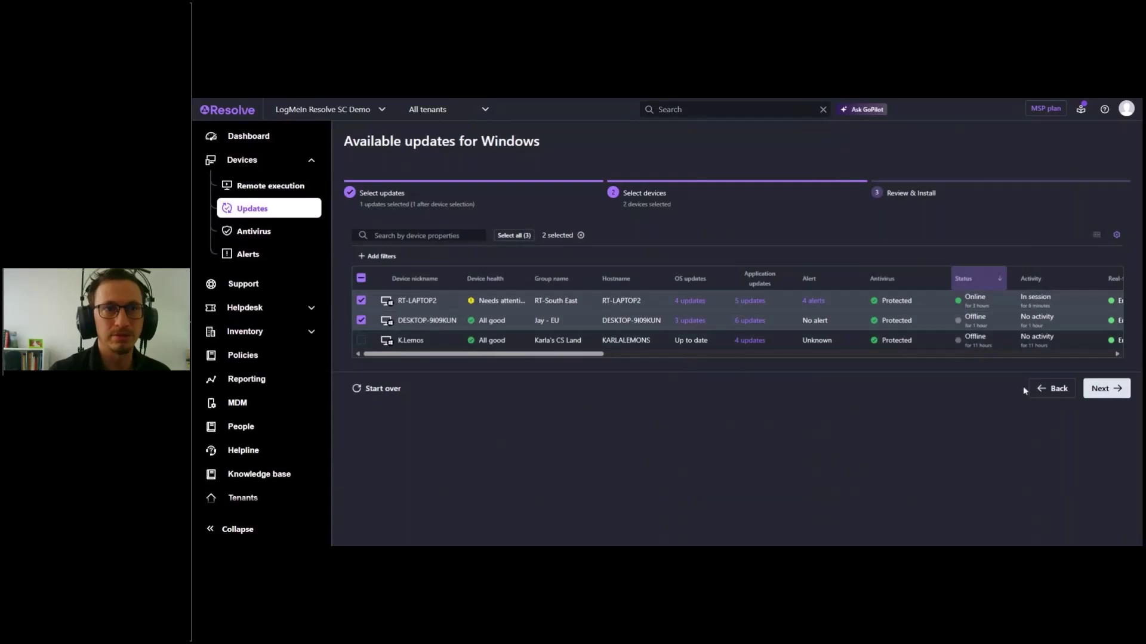
click(1106, 388)
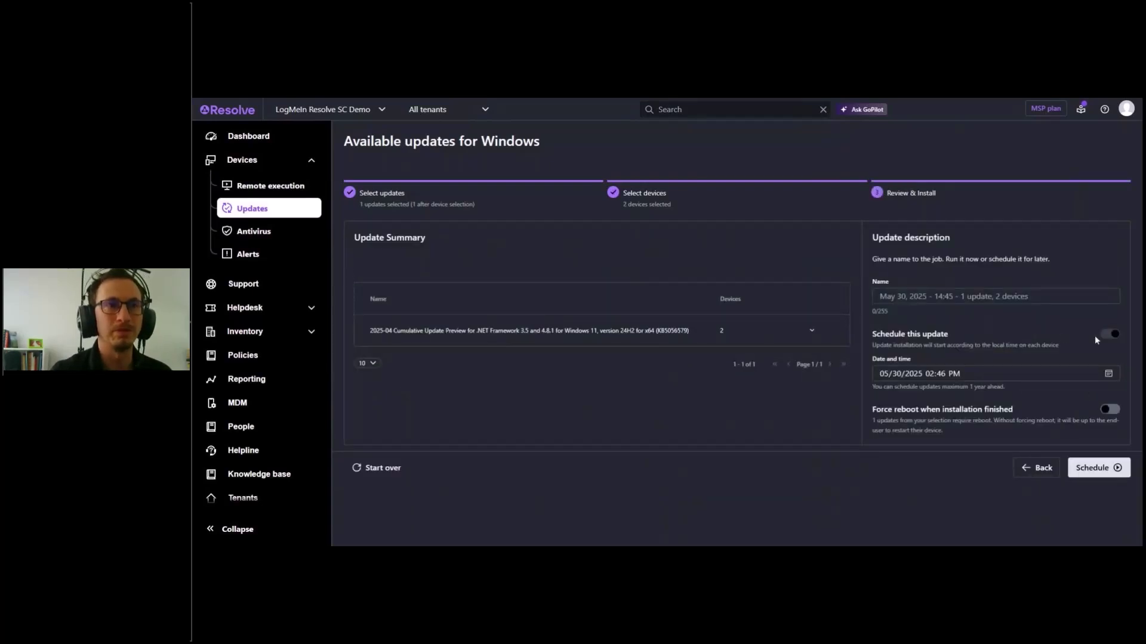
Turn the forced reboot on and off again, and start the Windows update job over without scheduling it
click(1105, 411)
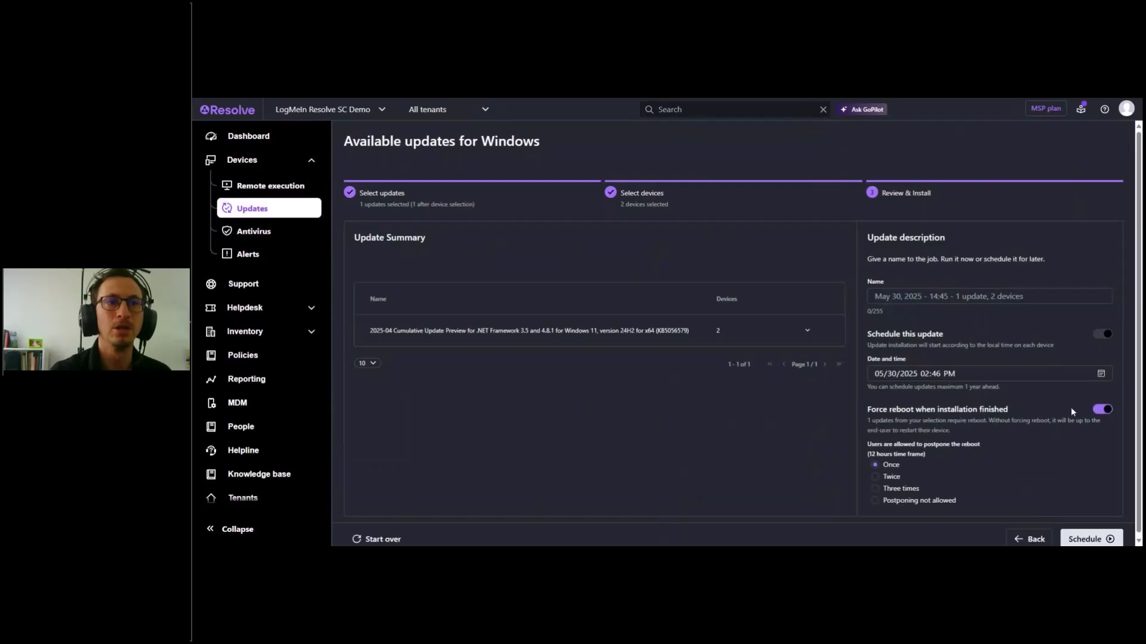
click(1101, 412)
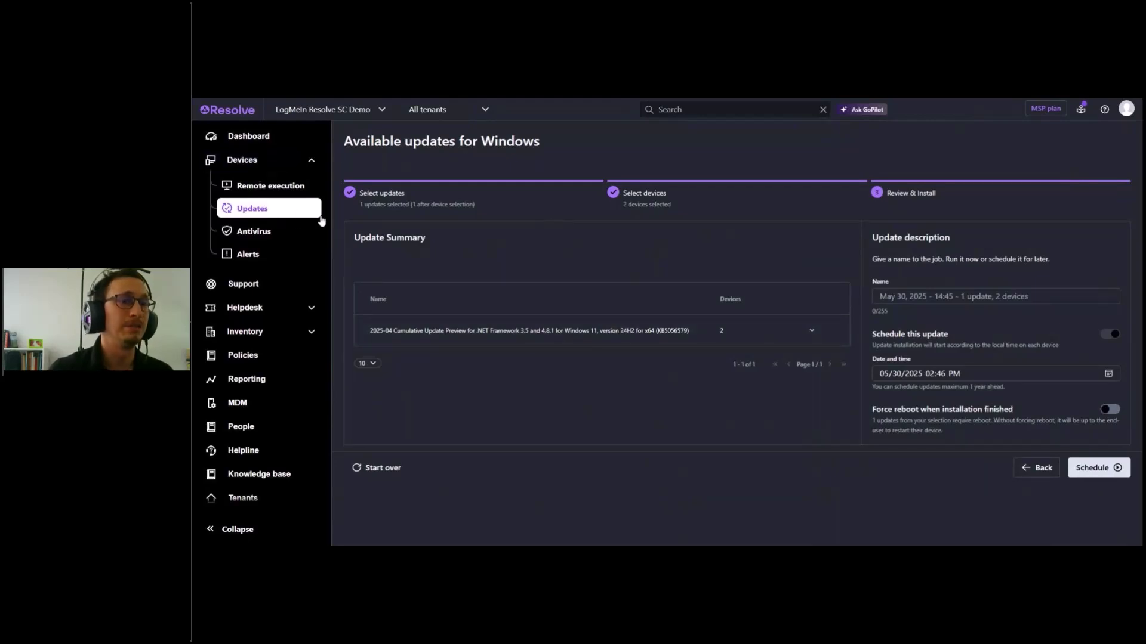
click(378, 468)
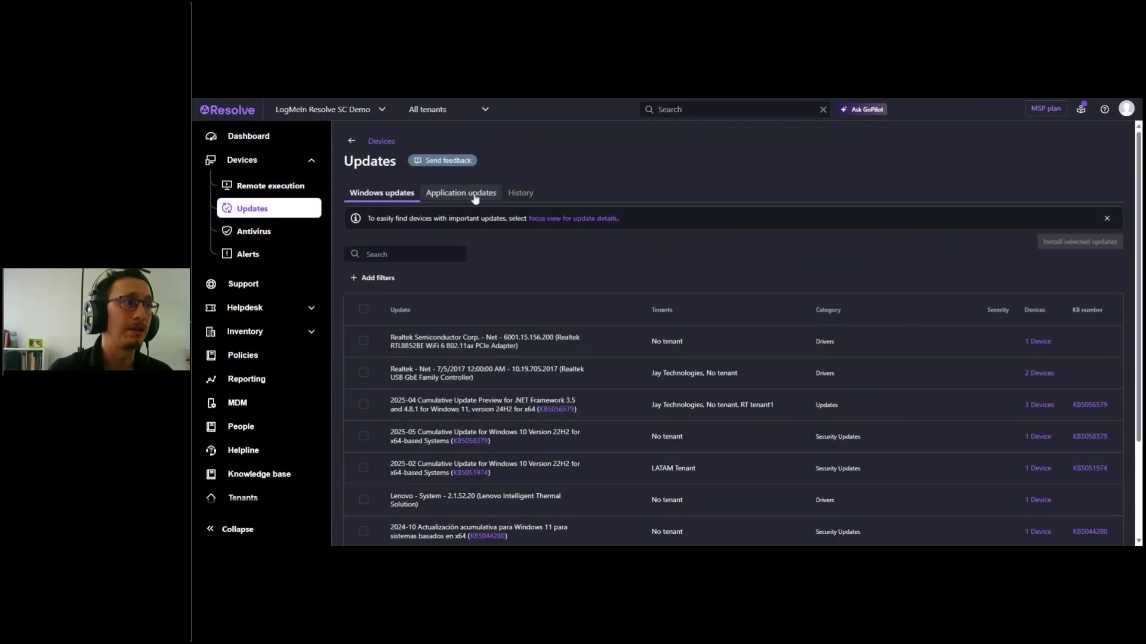
Select the 7-Zip 24.09 update in the application updates overview
click(476, 199)
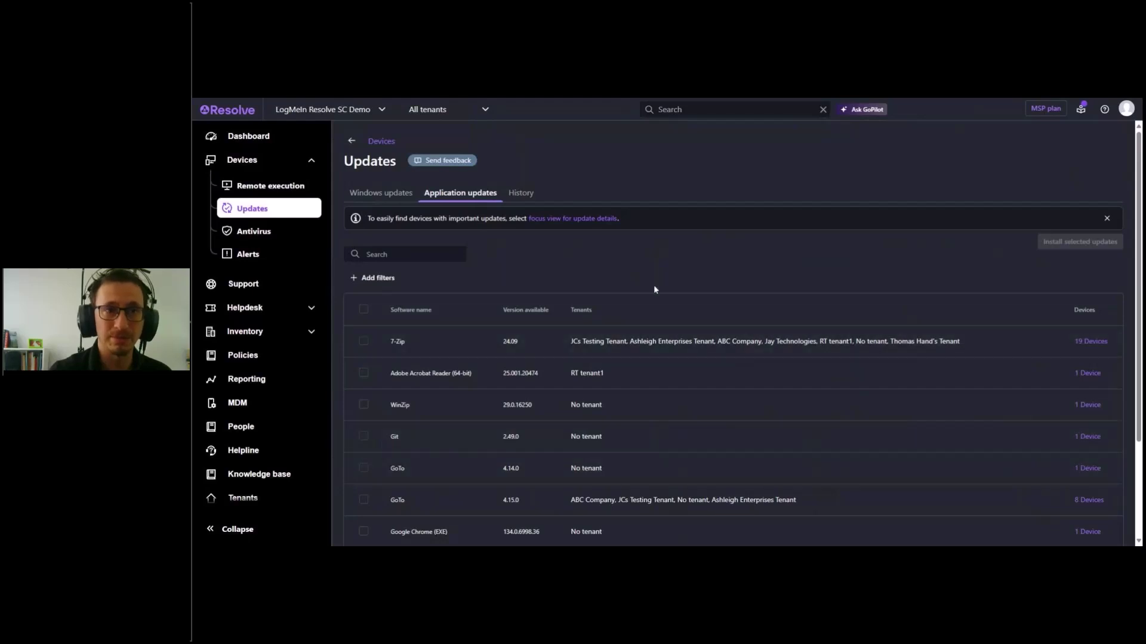
scroll(653, 288, down, 1)
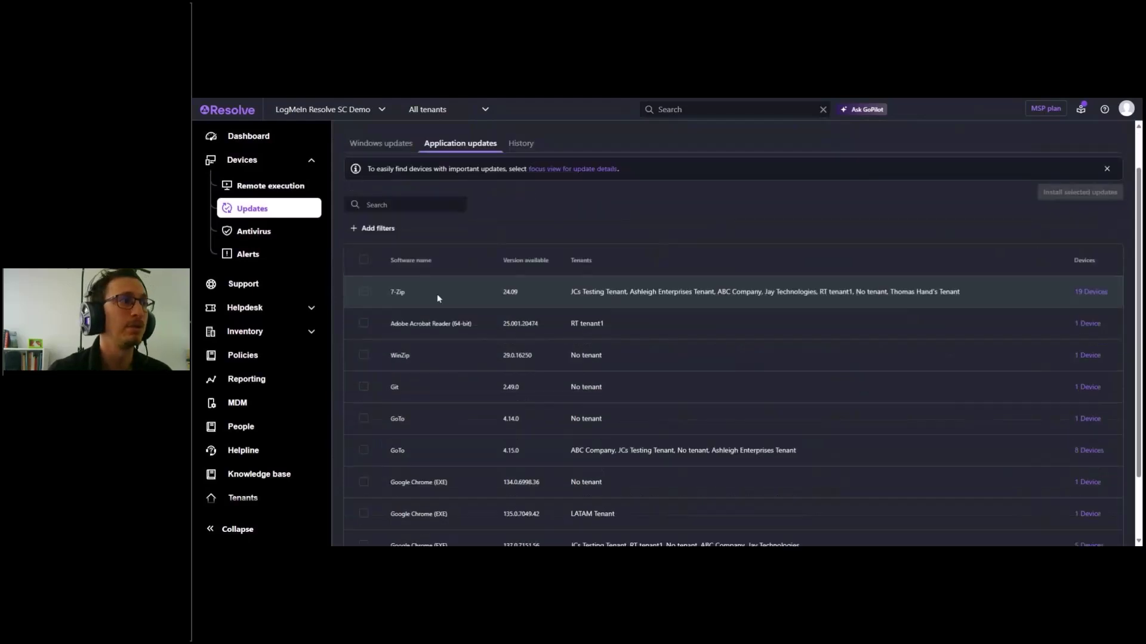
click(363, 291)
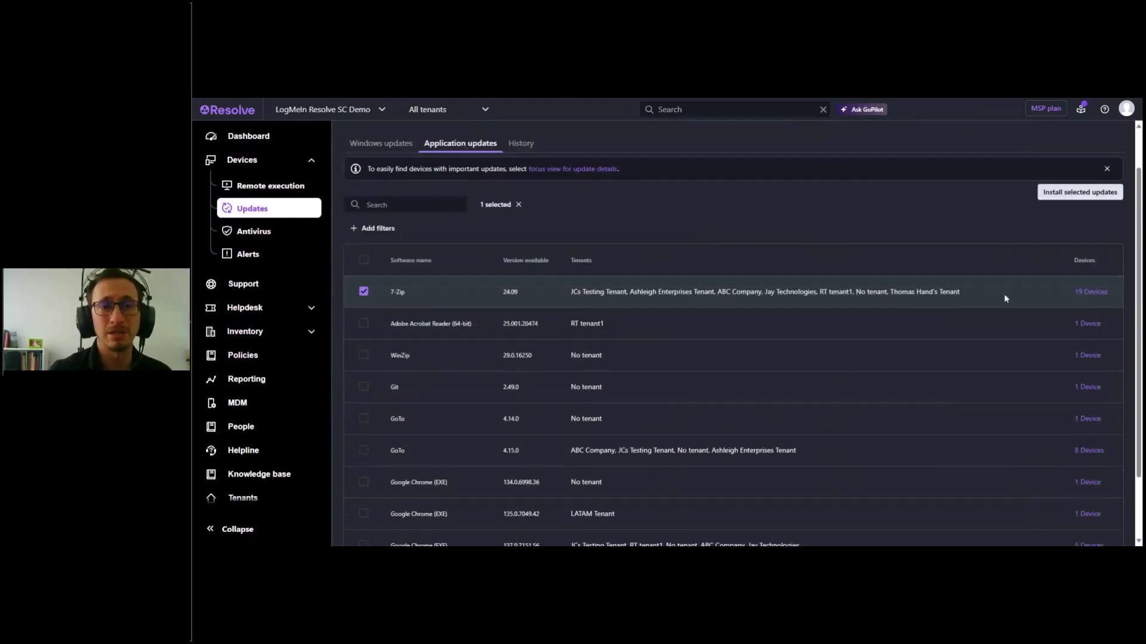
drag(1008, 296, 1104, 269)
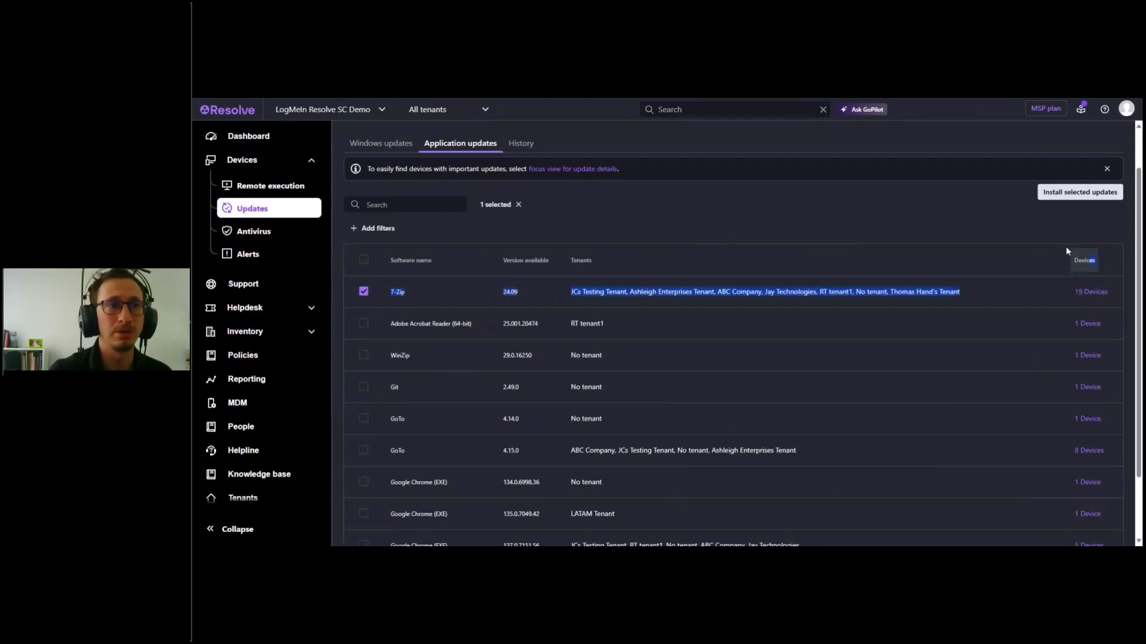
click(918, 228)
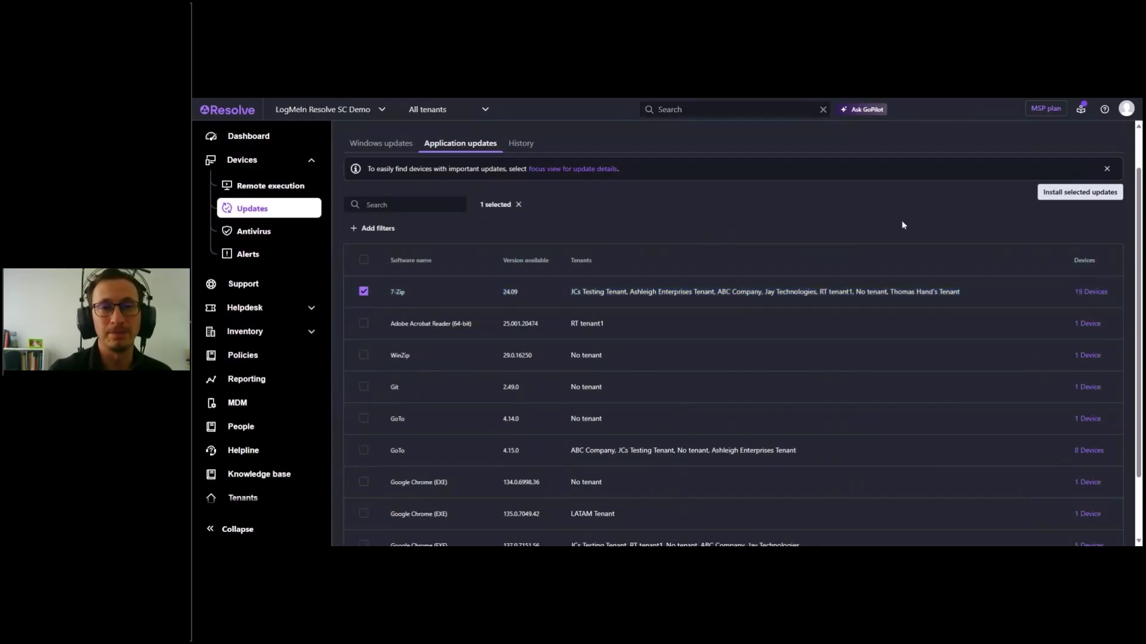